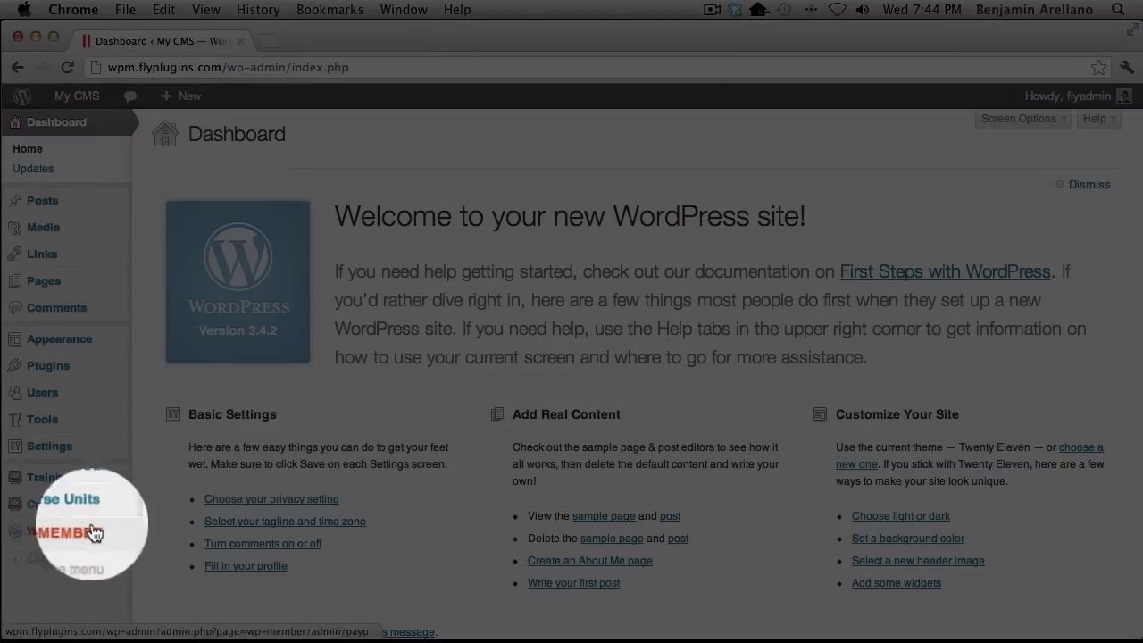
Bring up the WP-MEMBER flyout submenu from the Dashboard's admin sidebar
mouse_move(82, 539)
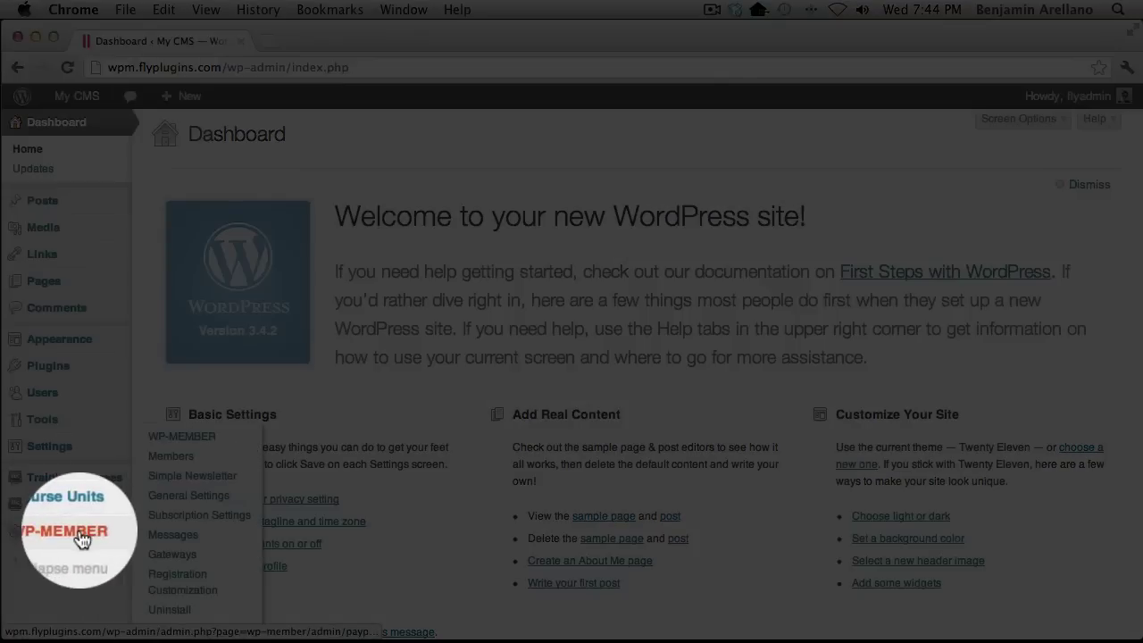
Open the WP-Member Subscription Settings, then go to the Training Courses list
click(165, 519)
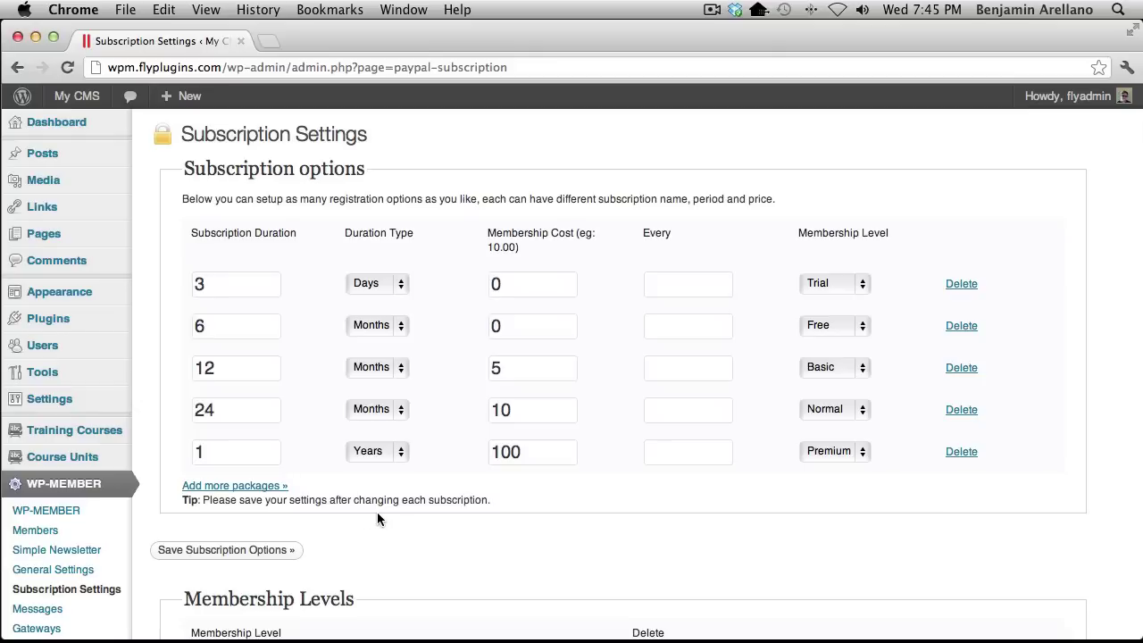
mouse_move(89, 441)
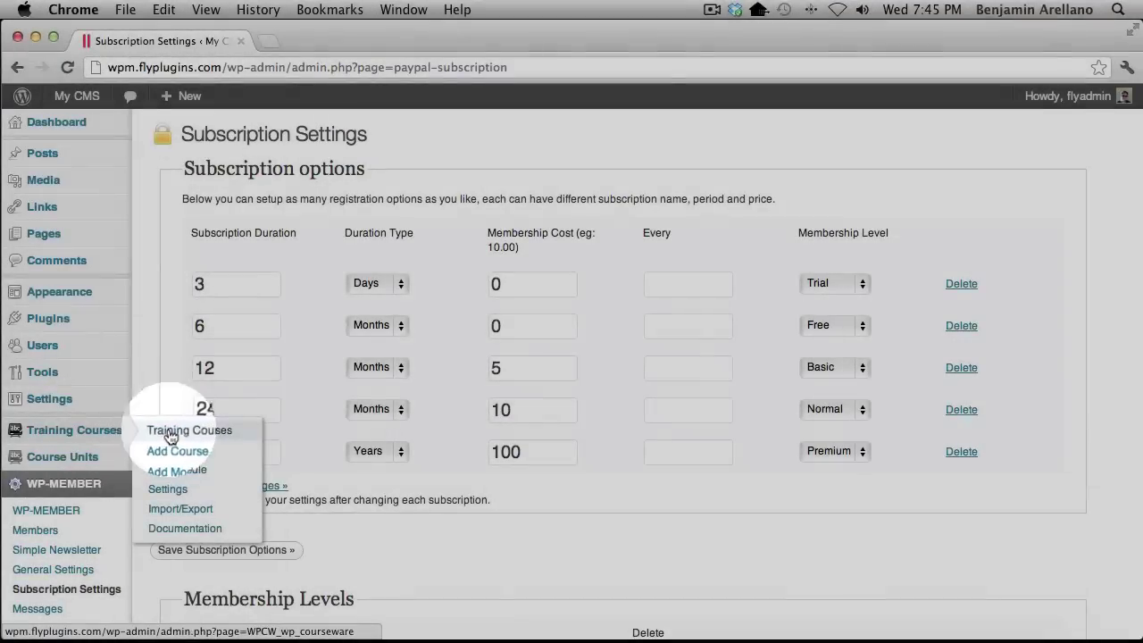
click(170, 436)
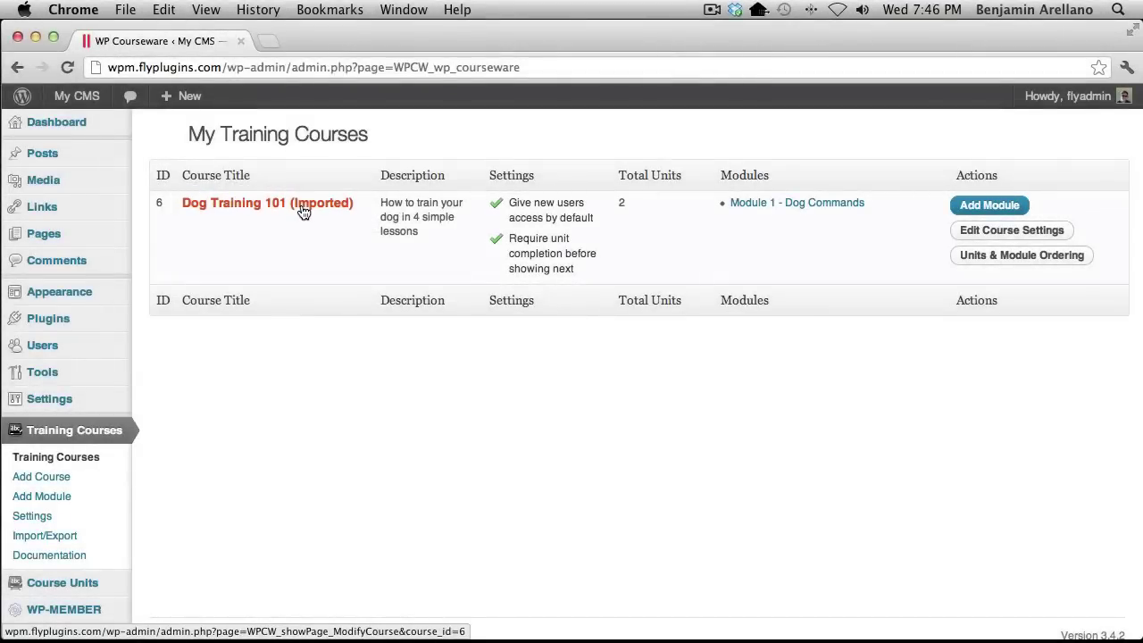
Open the Dog Training 101 (Imported) course for editing
click(303, 211)
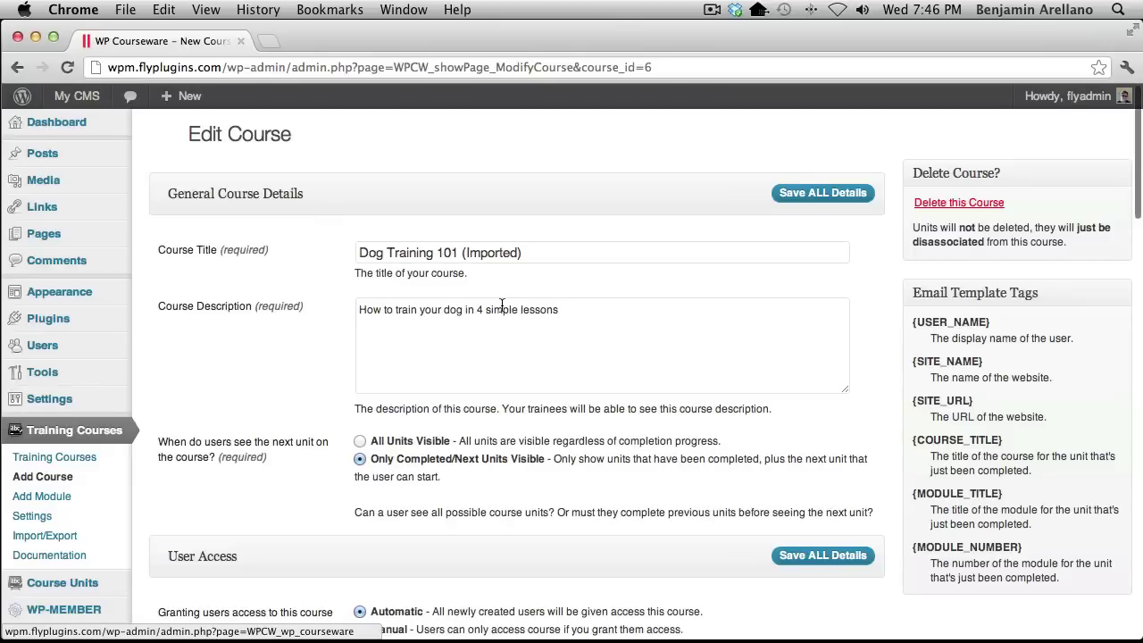
Set Dog Training 101 (Imported) user access to Automatic and save all course details
scroll(502, 306, down, 1)
scroll(501, 305, down, 5)
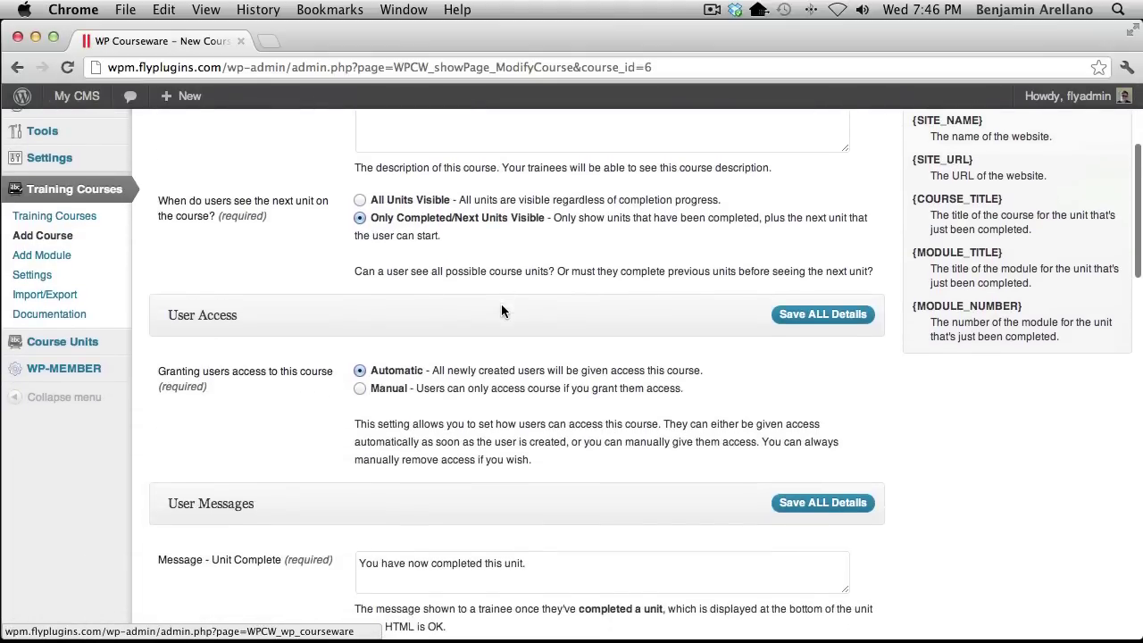
scroll(501, 305, down, 2)
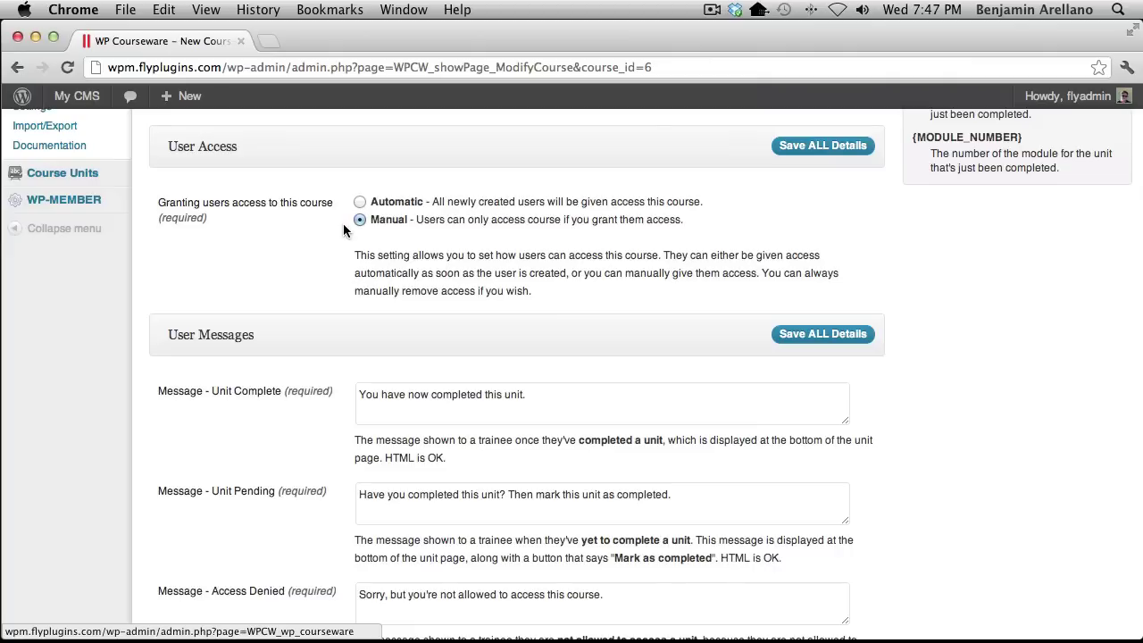
click(359, 203)
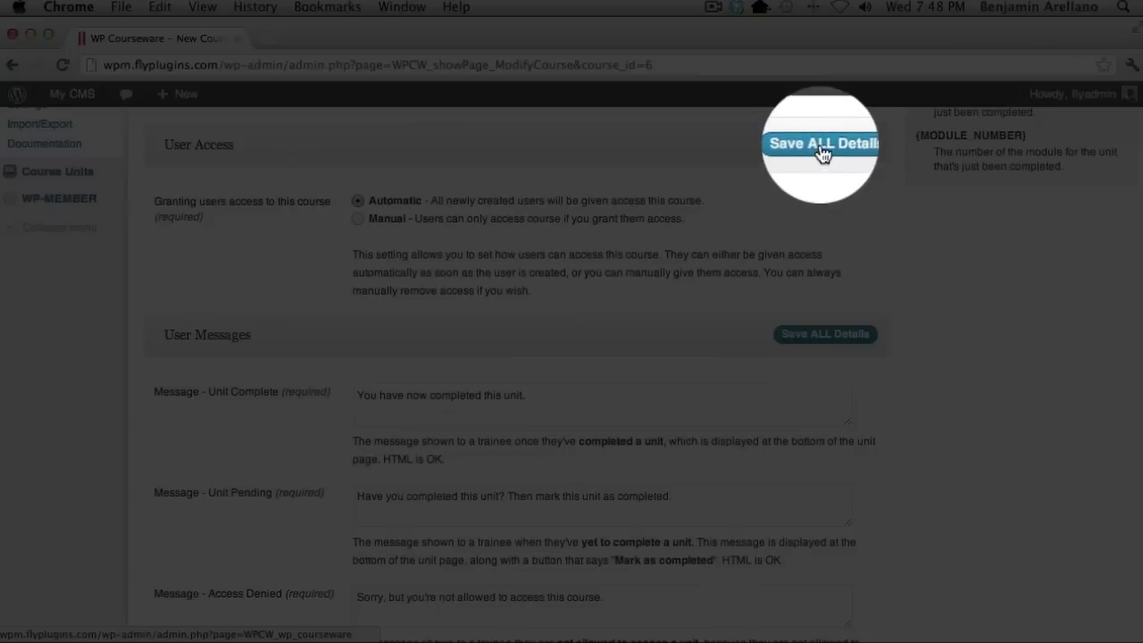
click(821, 152)
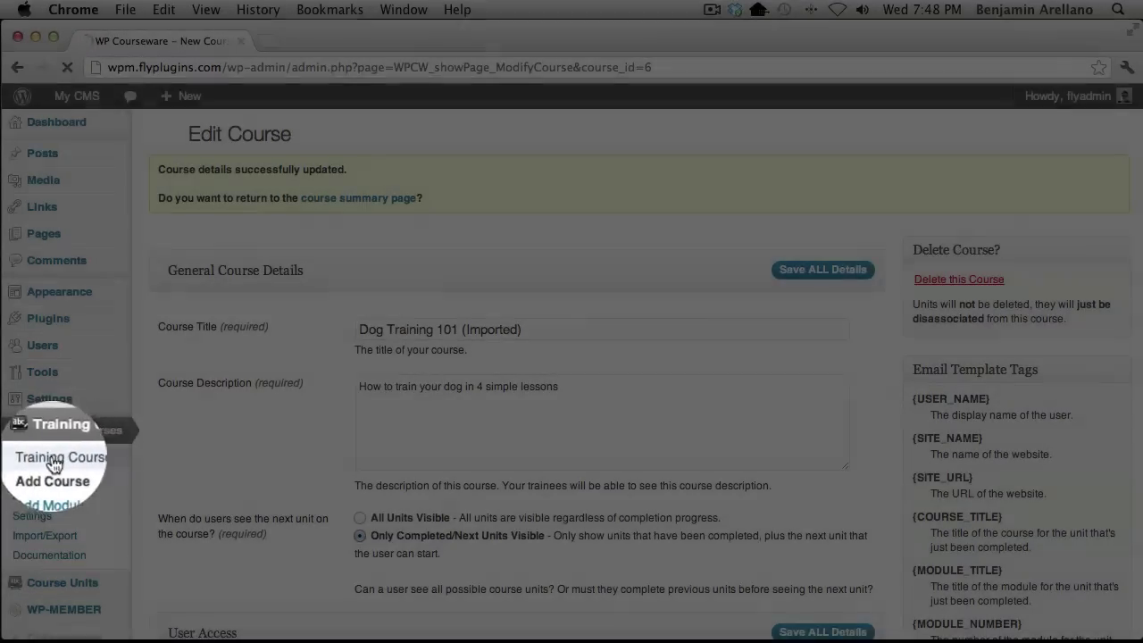
Return to the Training Courses list, then open the Course Units list
click(40, 458)
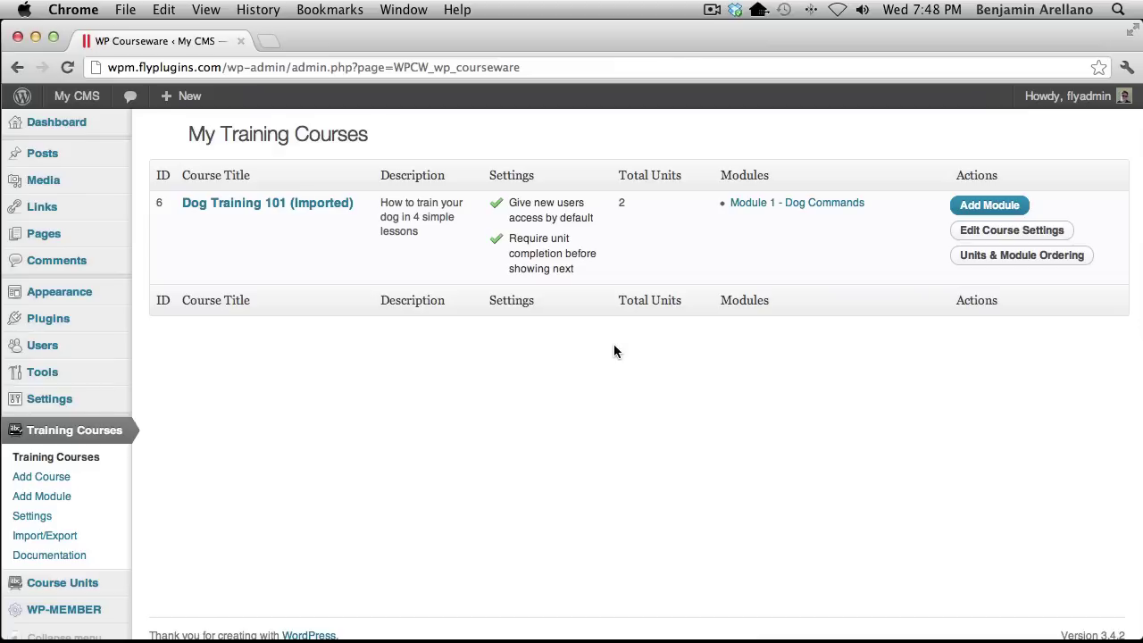
mouse_move(73, 594)
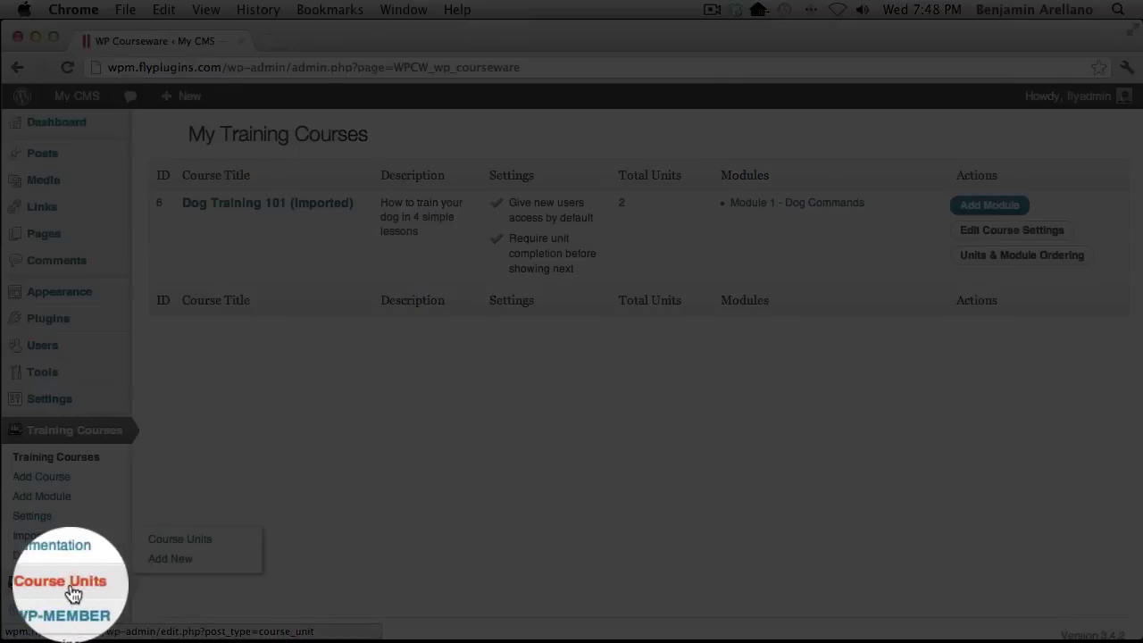
click(169, 547)
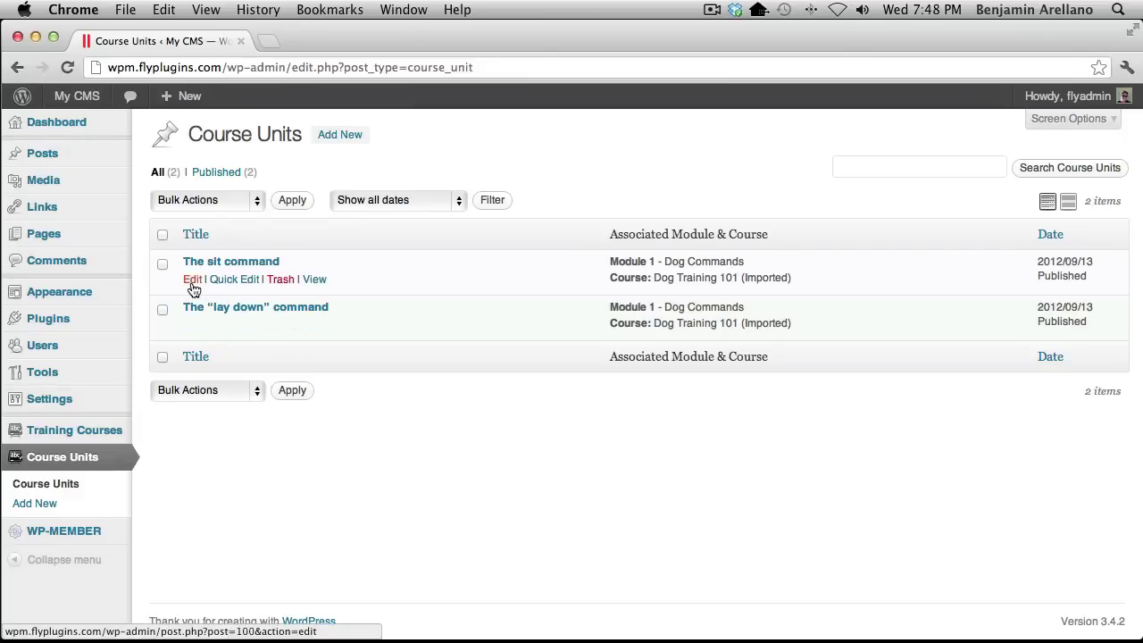
Update The sit command unit with Free access, then open The "lay down" command for editing
click(192, 286)
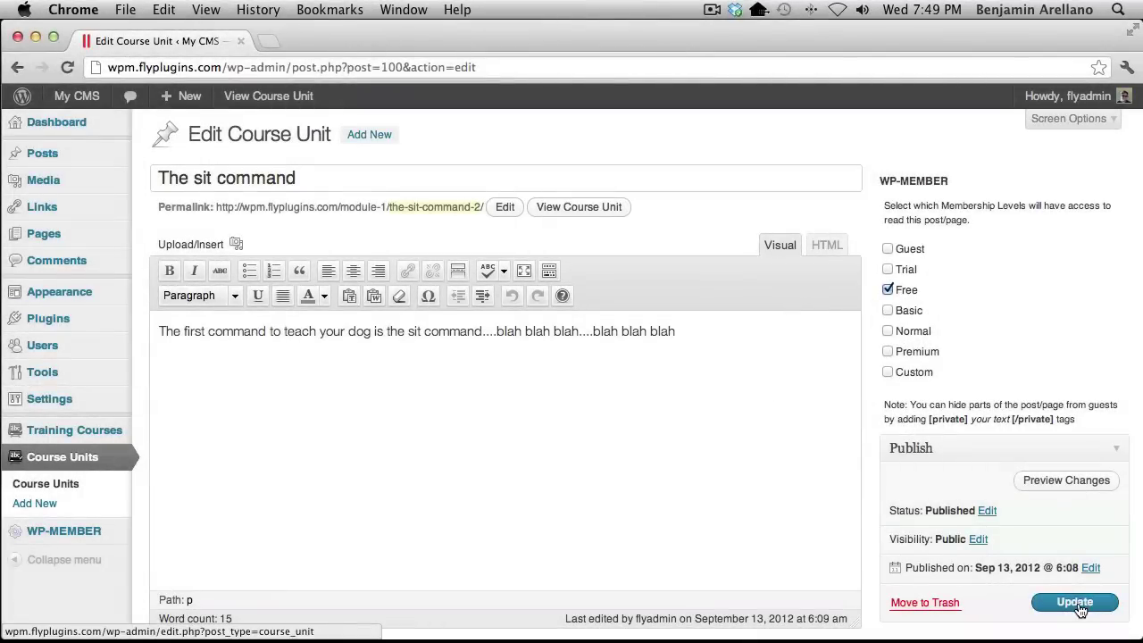
click(1076, 602)
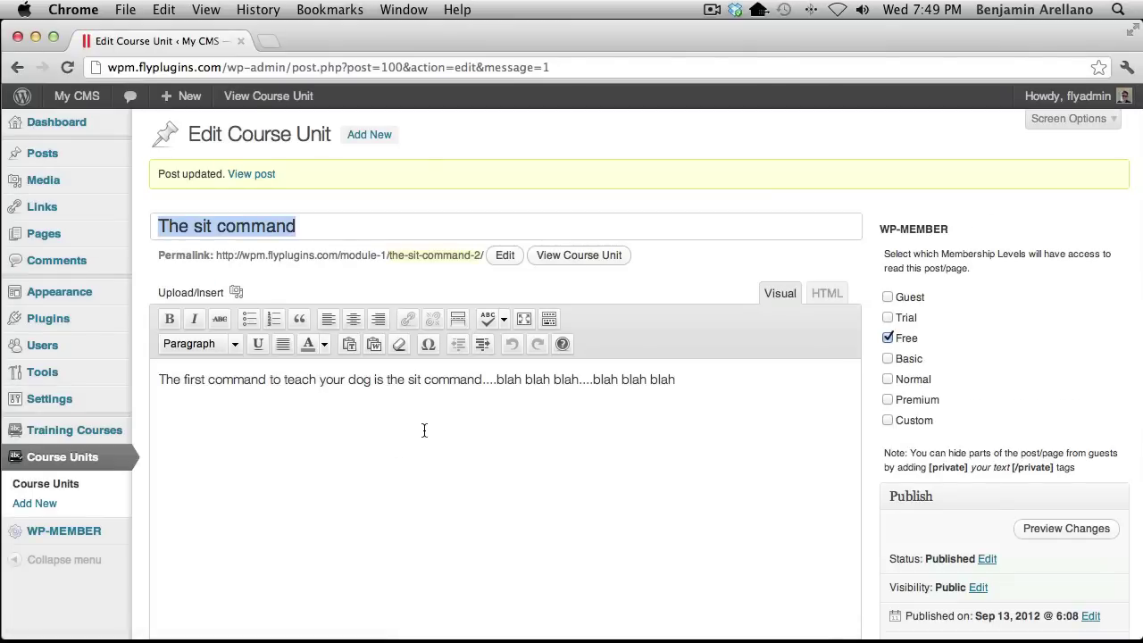
click(33, 491)
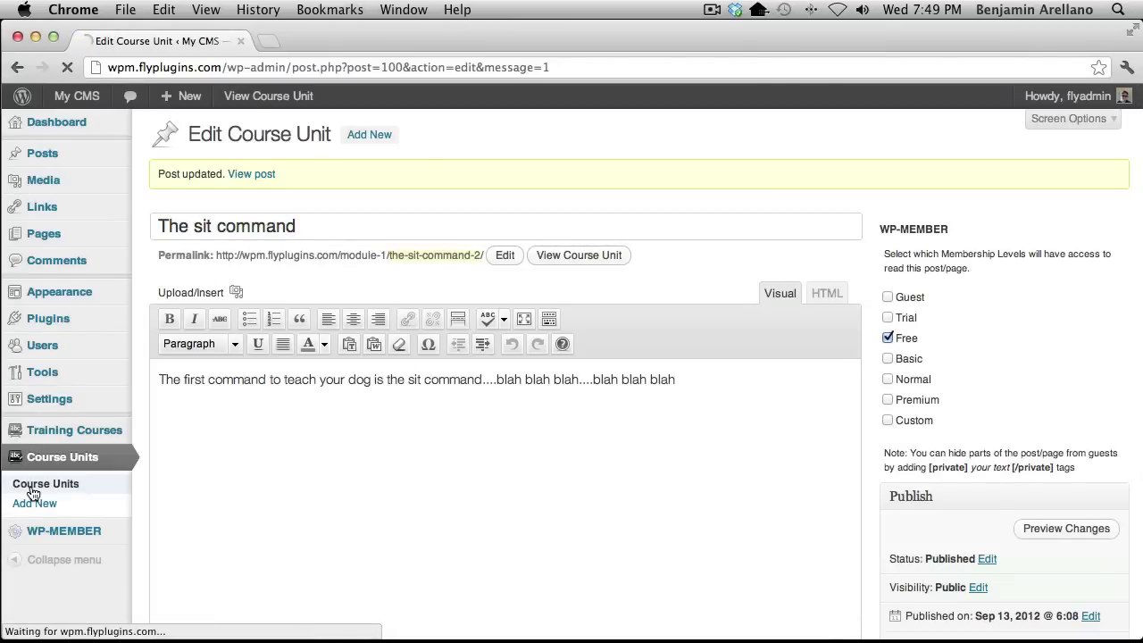
click(194, 327)
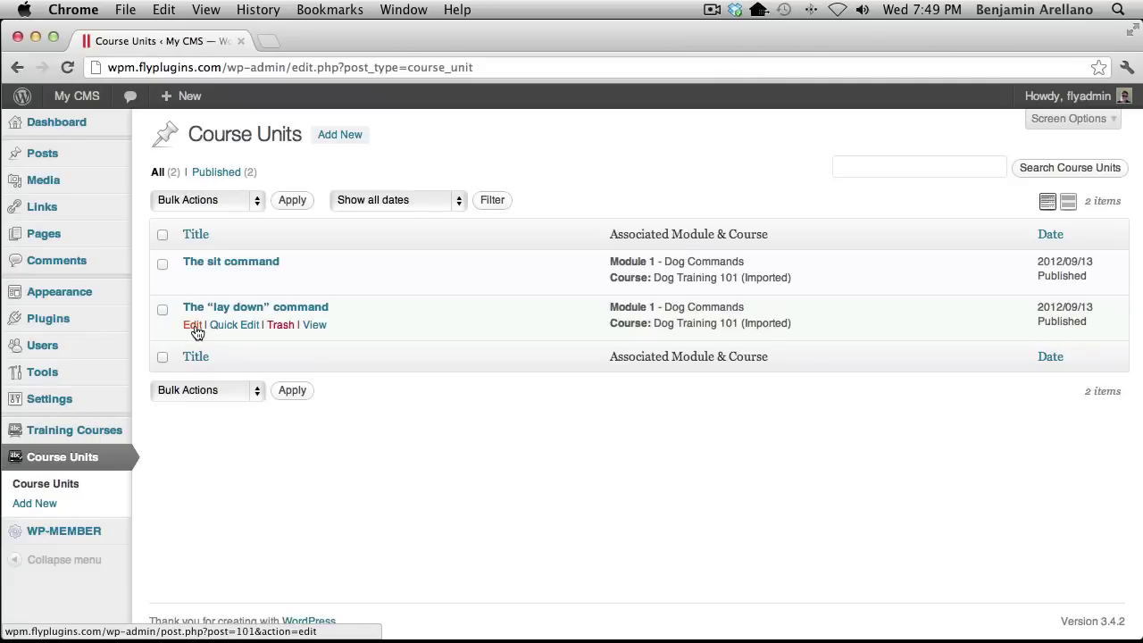
Tick the Free membership level on The "lay down" command unit and update it
click(887, 289)
click(1055, 601)
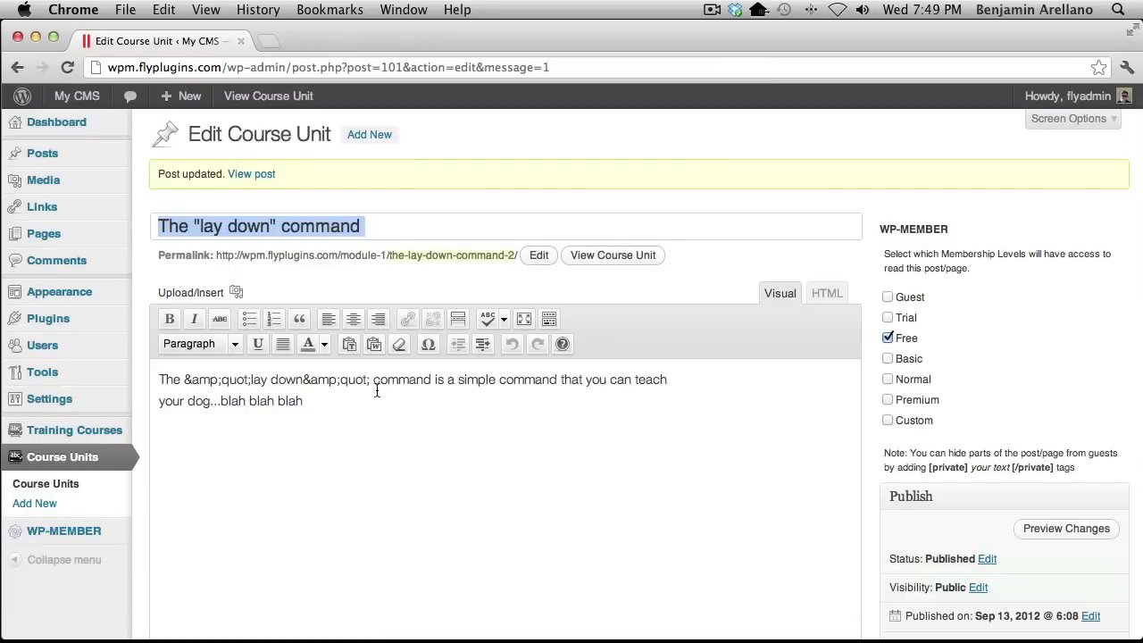
mouse_move(44, 233)
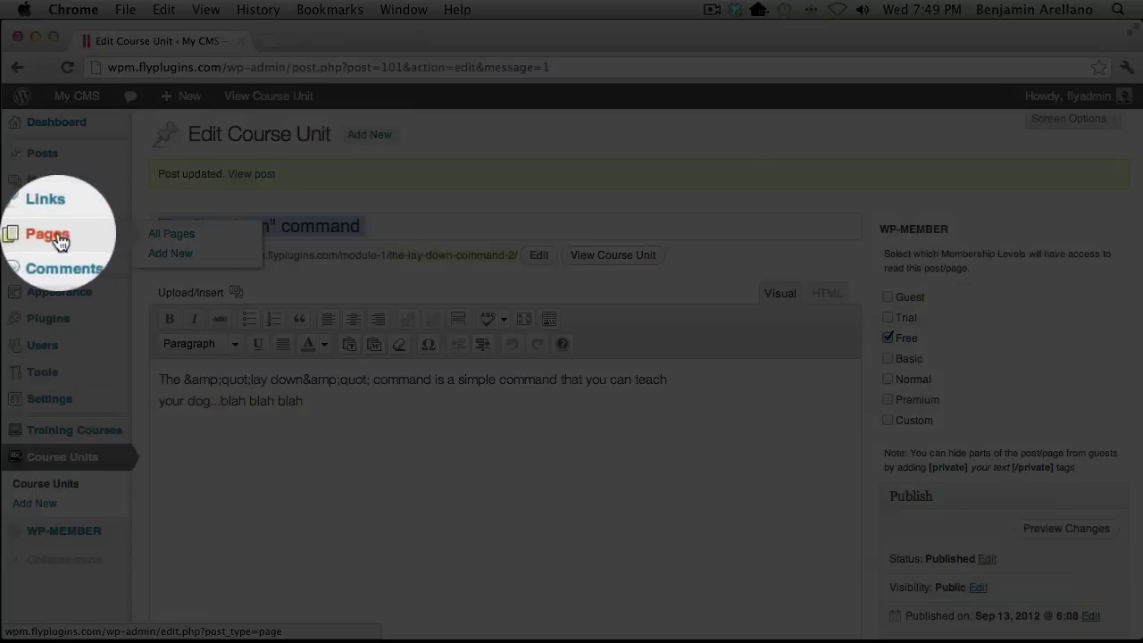
Open the Training Your Dog 101 page editor, then switch to Safari's registration form
click(159, 241)
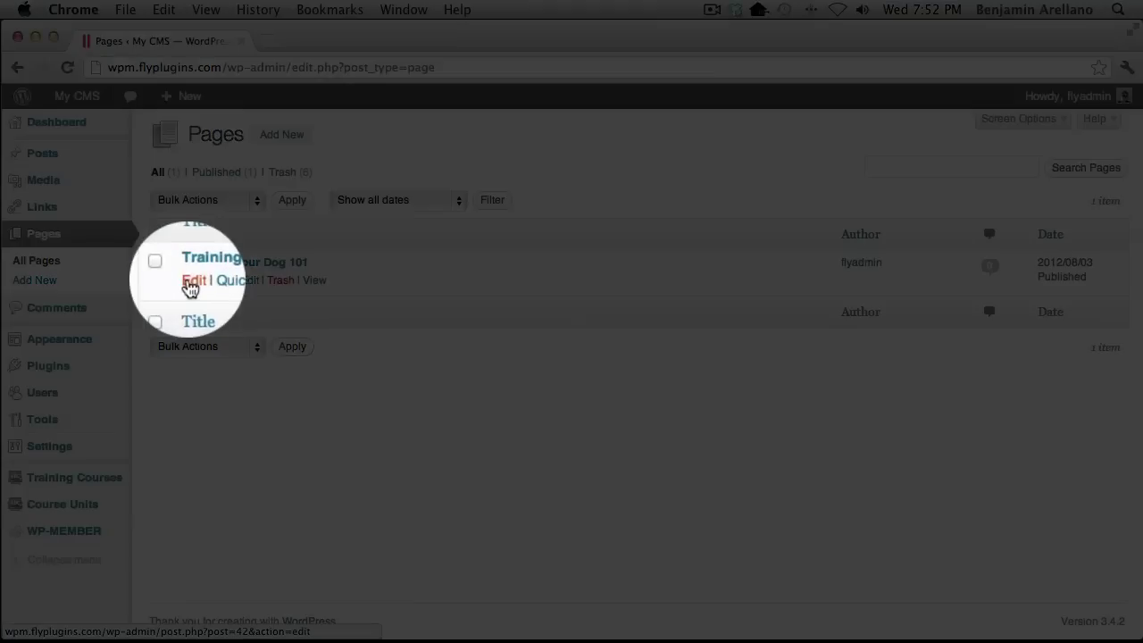
click(193, 281)
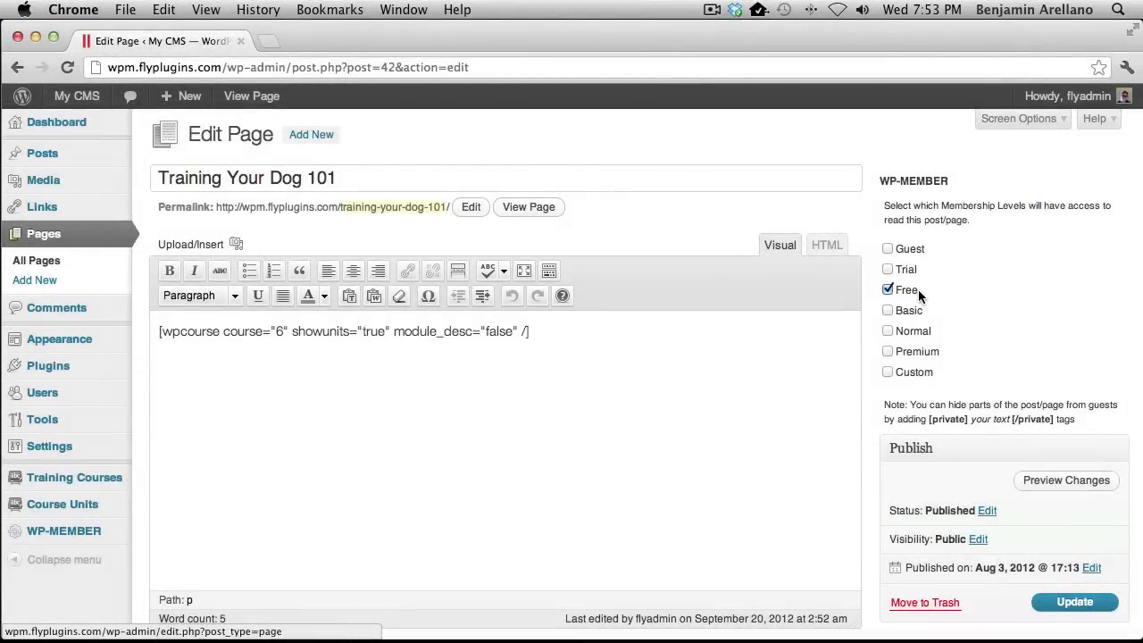
key(super+Tab)
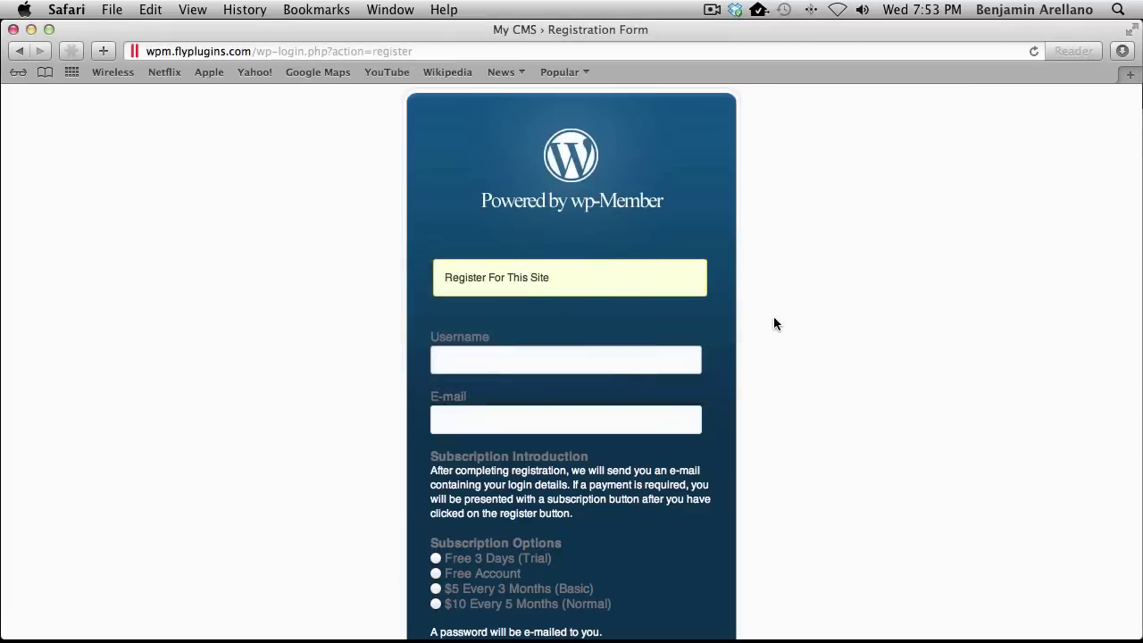
Register a test user with a username and e-mail on the Free Account subscription
scroll(773, 323, down, 3)
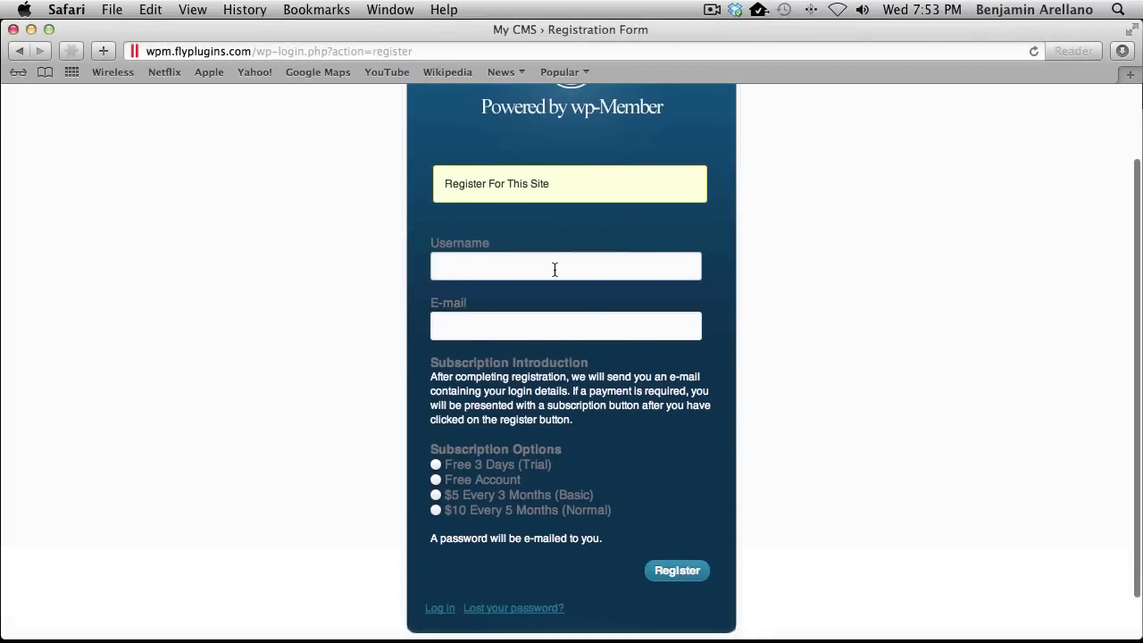
text(user1)
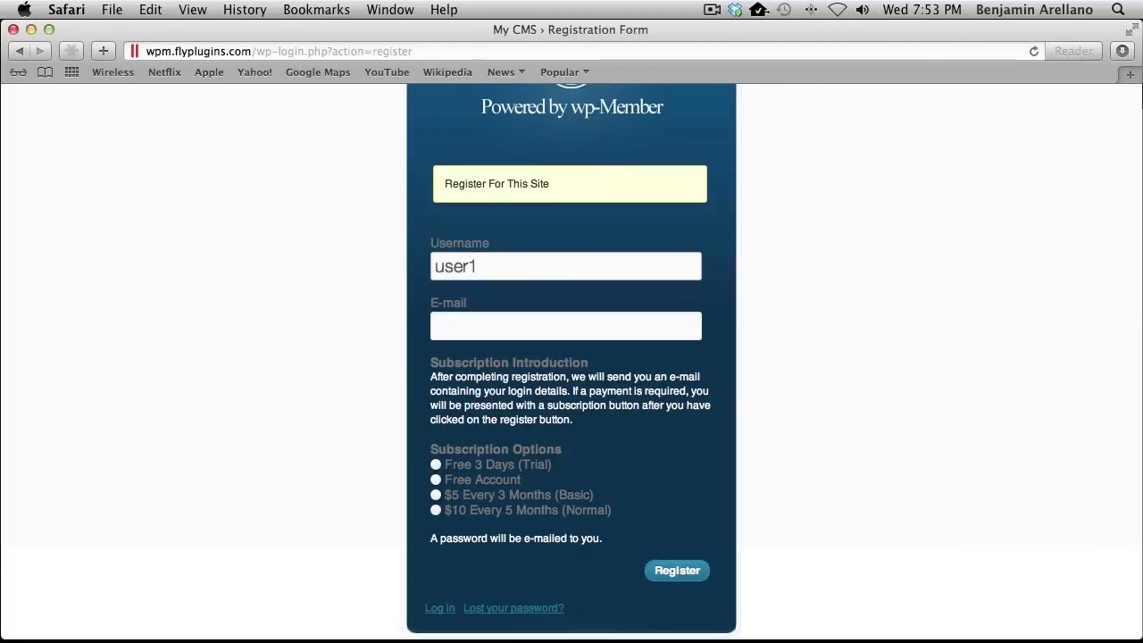
key(Tab)
click(436, 480)
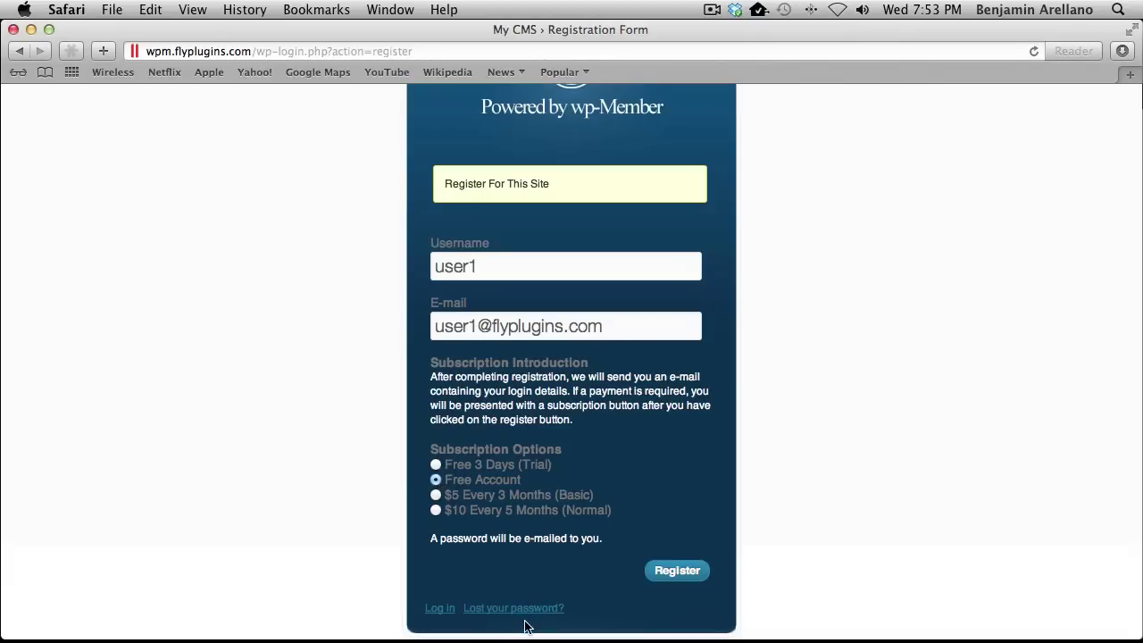
click(677, 580)
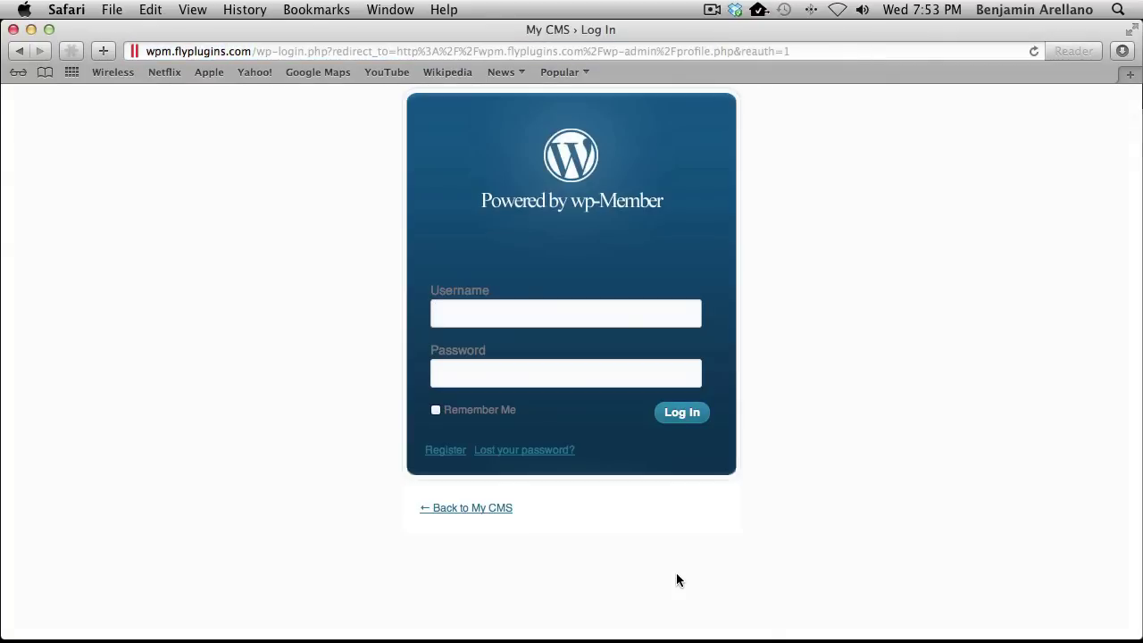
Log in as the new user, decline saving the password, and open Training Your Dog 101
text(user1)
key(Tab)
text(password)
click(674, 412)
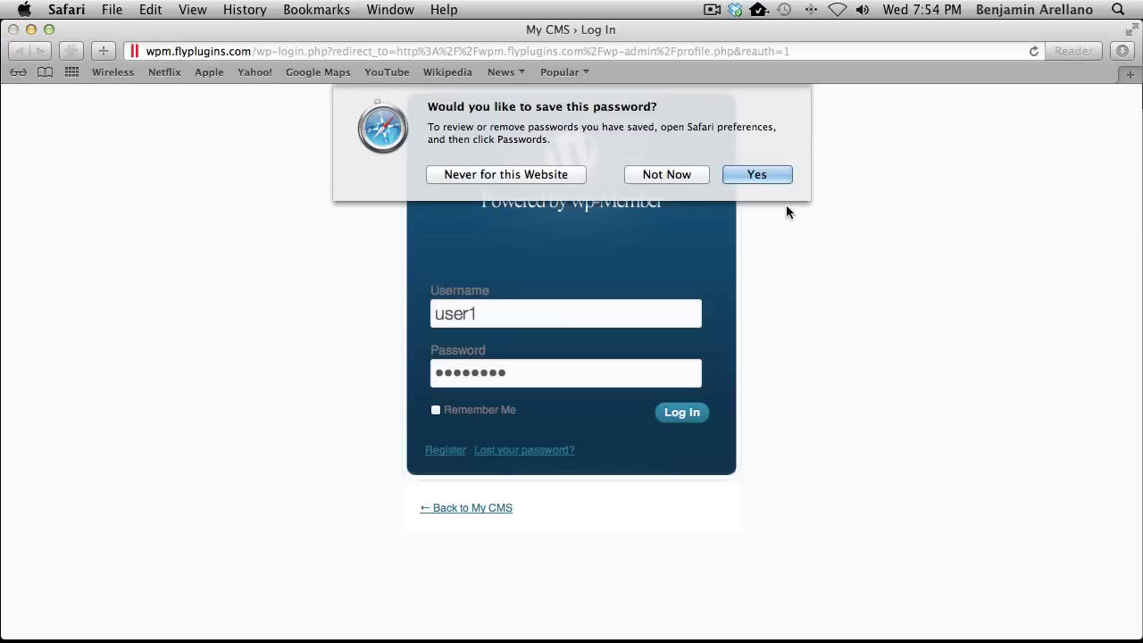
click(678, 175)
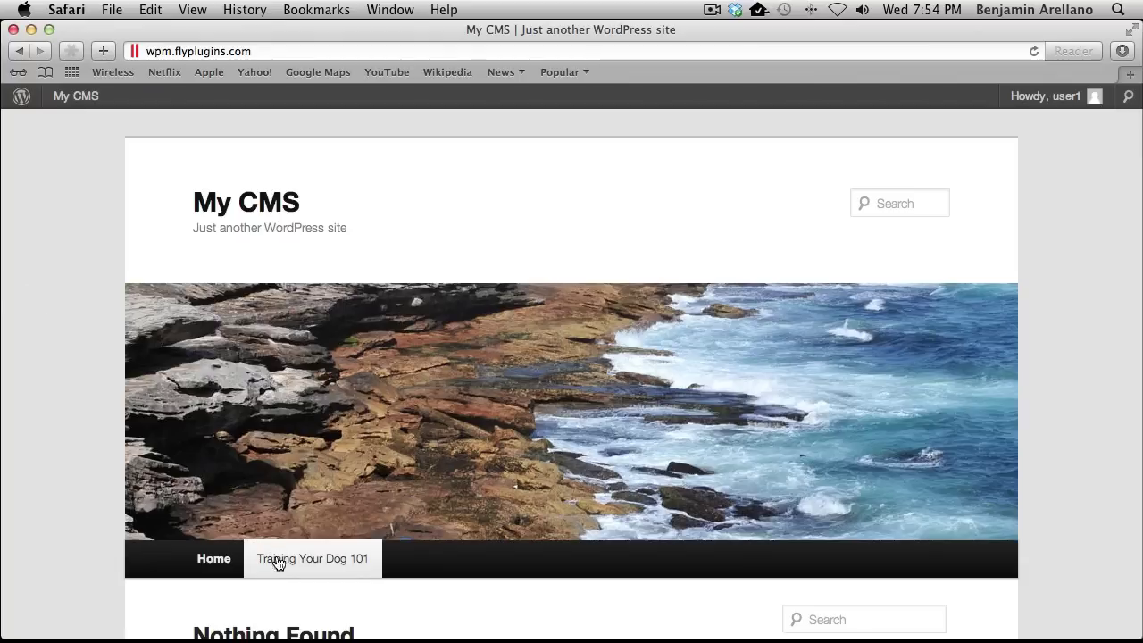
click(278, 560)
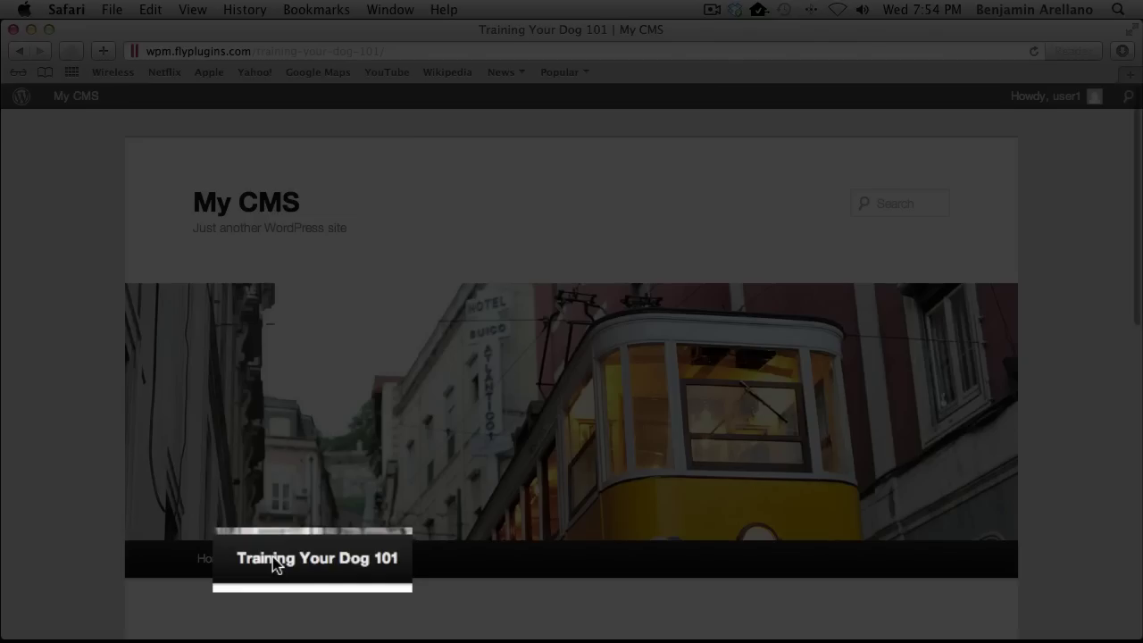
scroll(281, 558, down, 10)
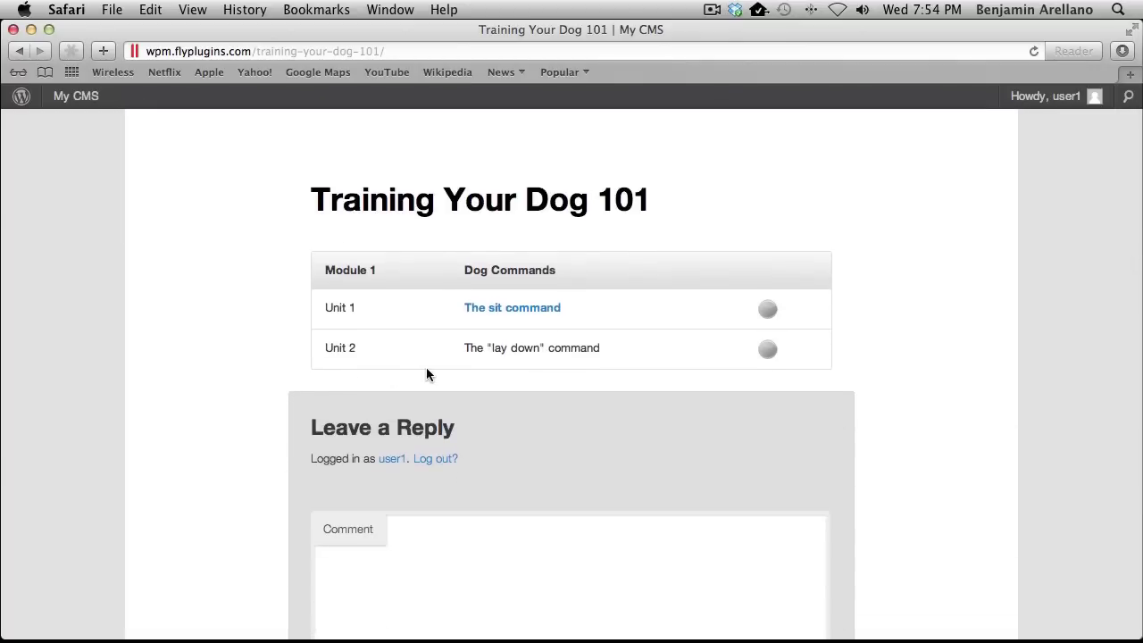
Open The sit command unit in Safari, mark it completed, then switch back to Chrome
click(499, 312)
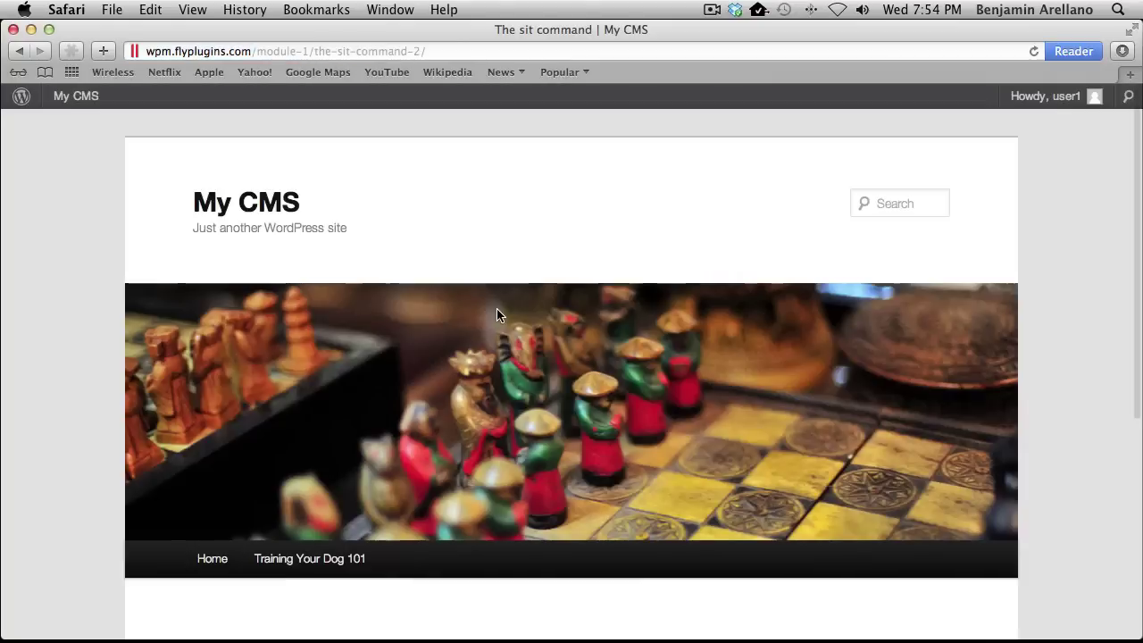
scroll(498, 328, down, 5)
scroll(498, 334, down, 3)
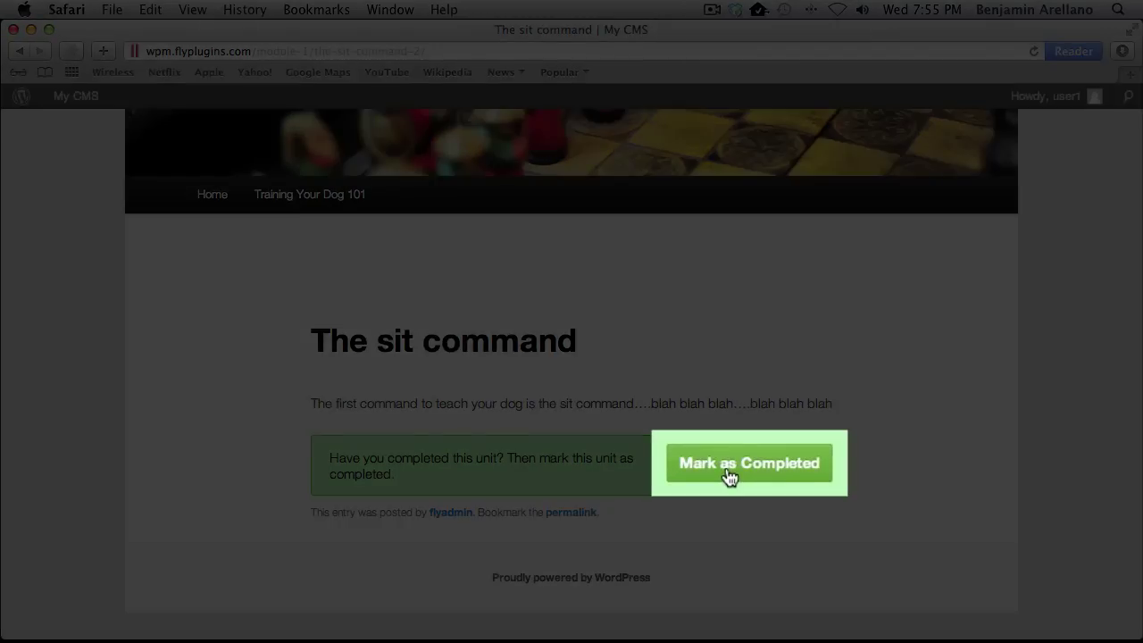
click(727, 472)
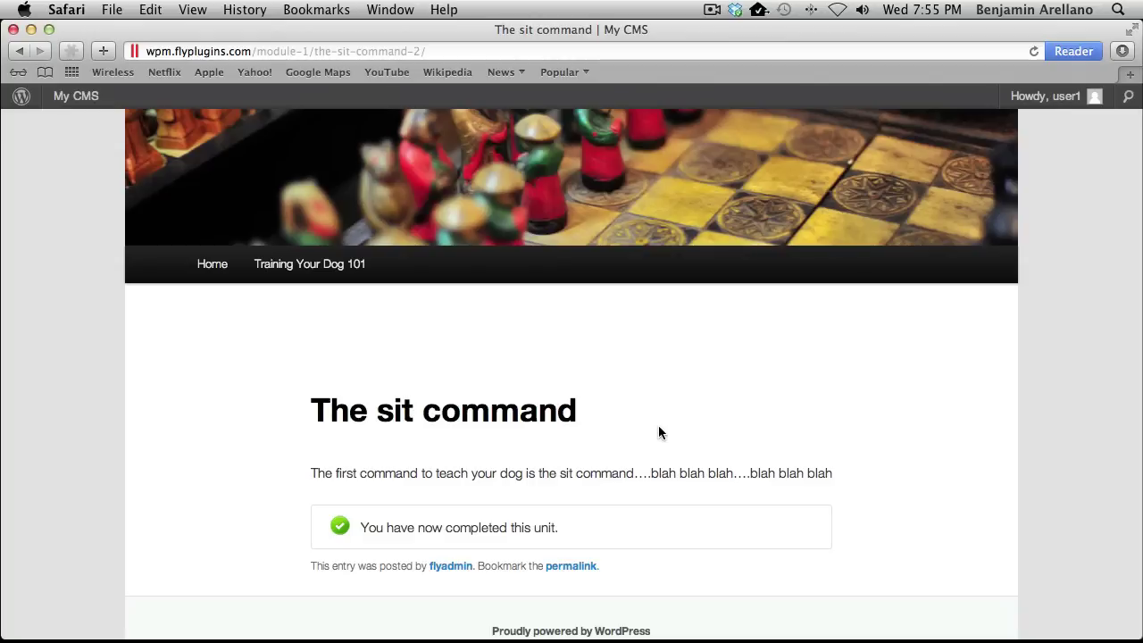
key(super+Tab)
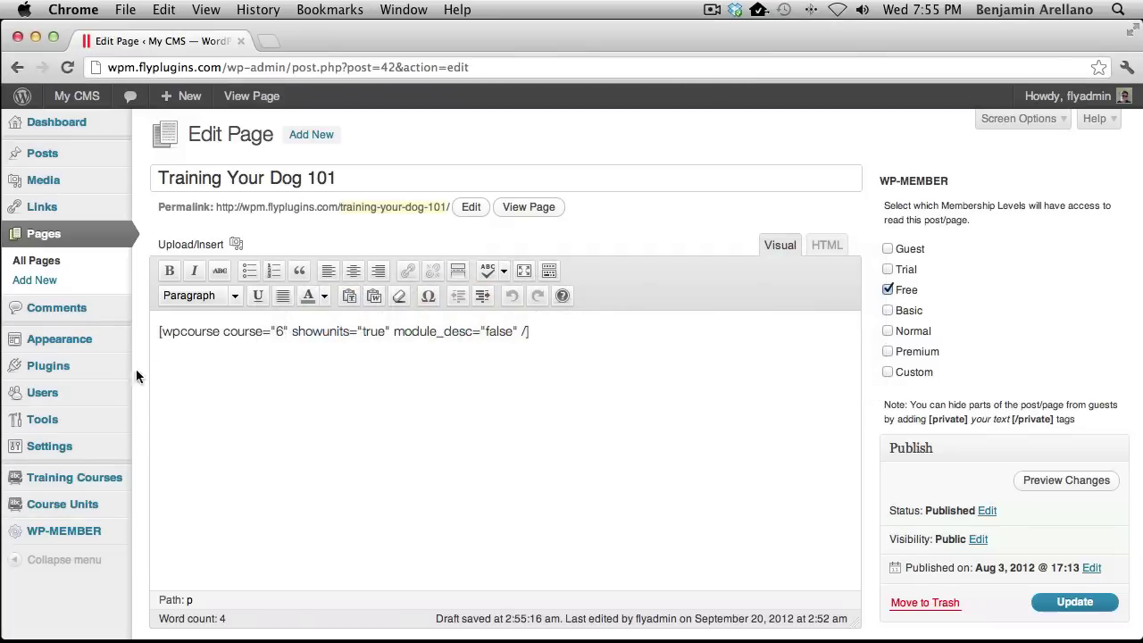
Open All Users and the new user's Update Course Access Permissions page
mouse_move(49, 392)
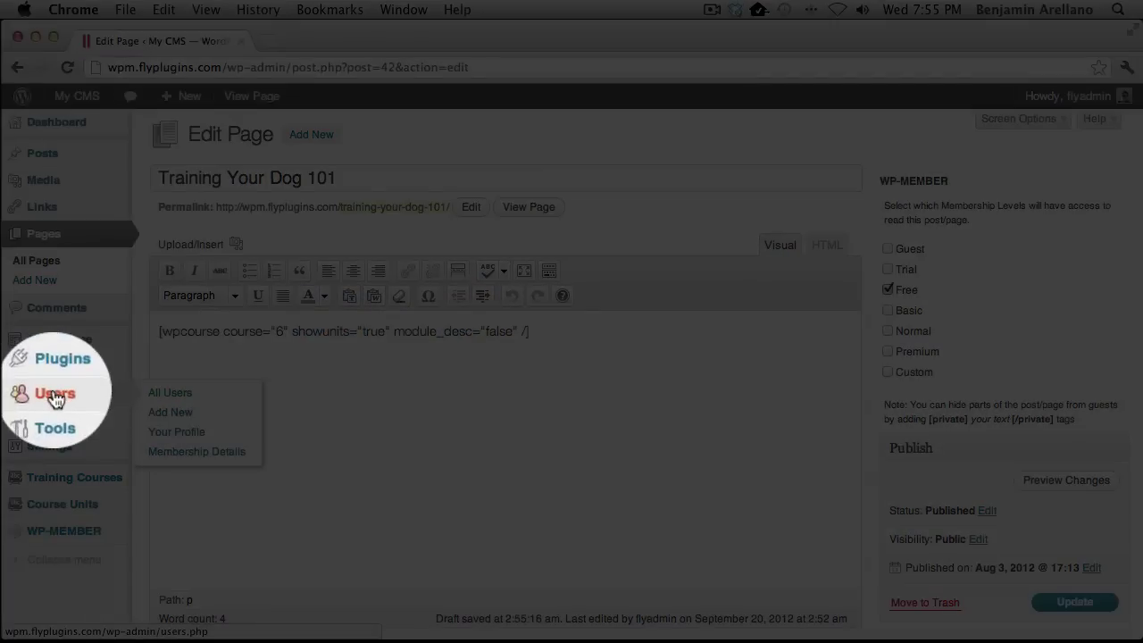
click(178, 397)
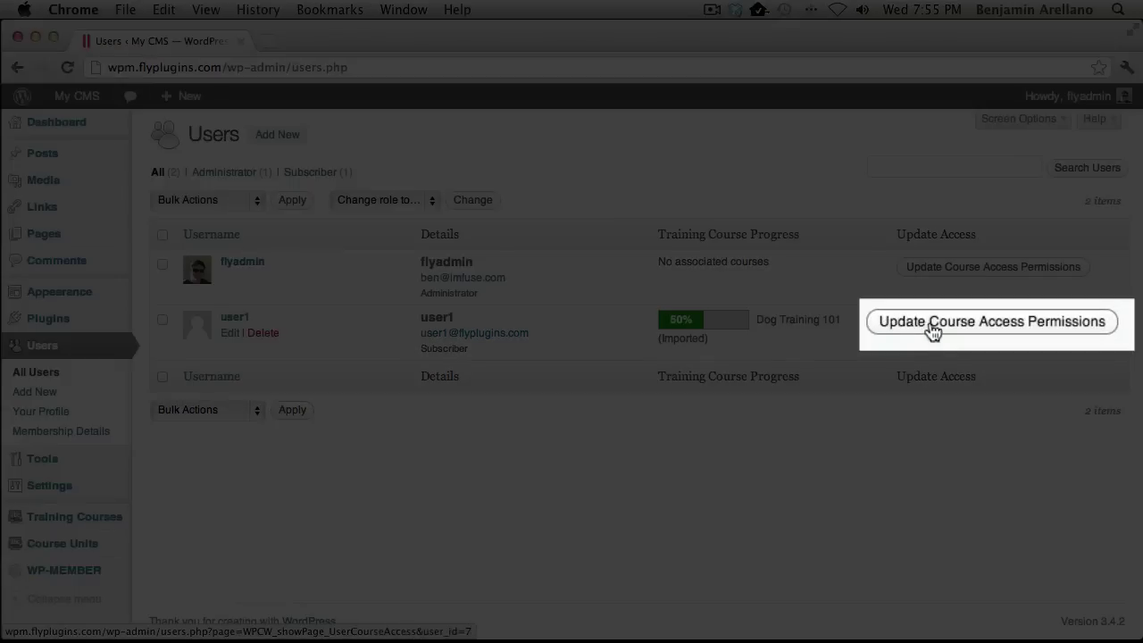
click(933, 330)
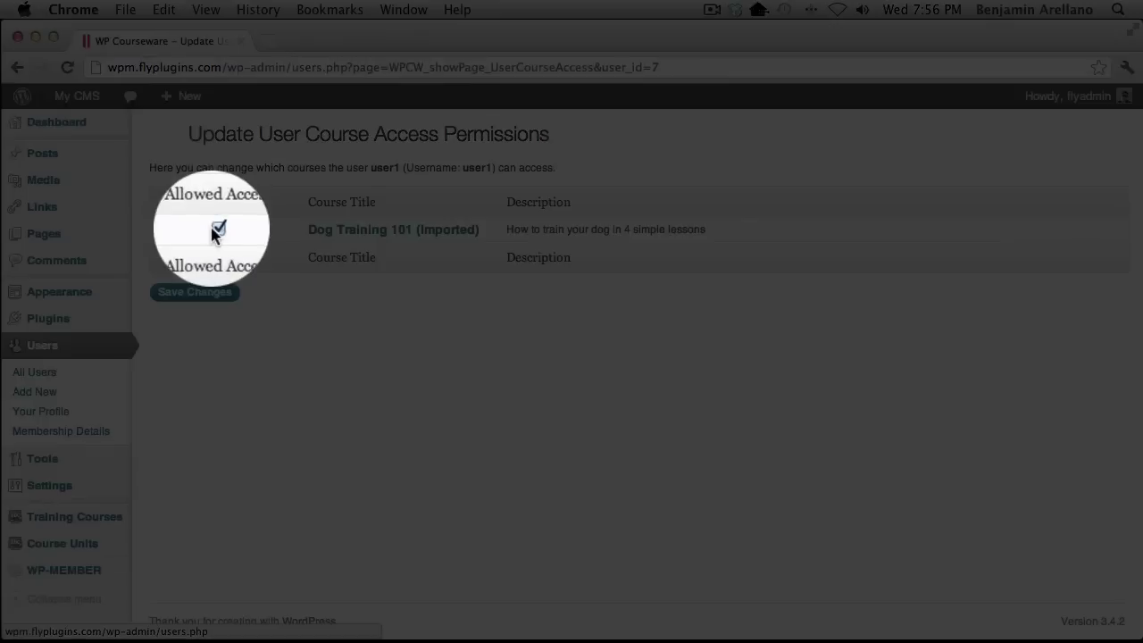
Tick Allowed Access for Dog Training 101 (Imported) and save the changes
click(218, 230)
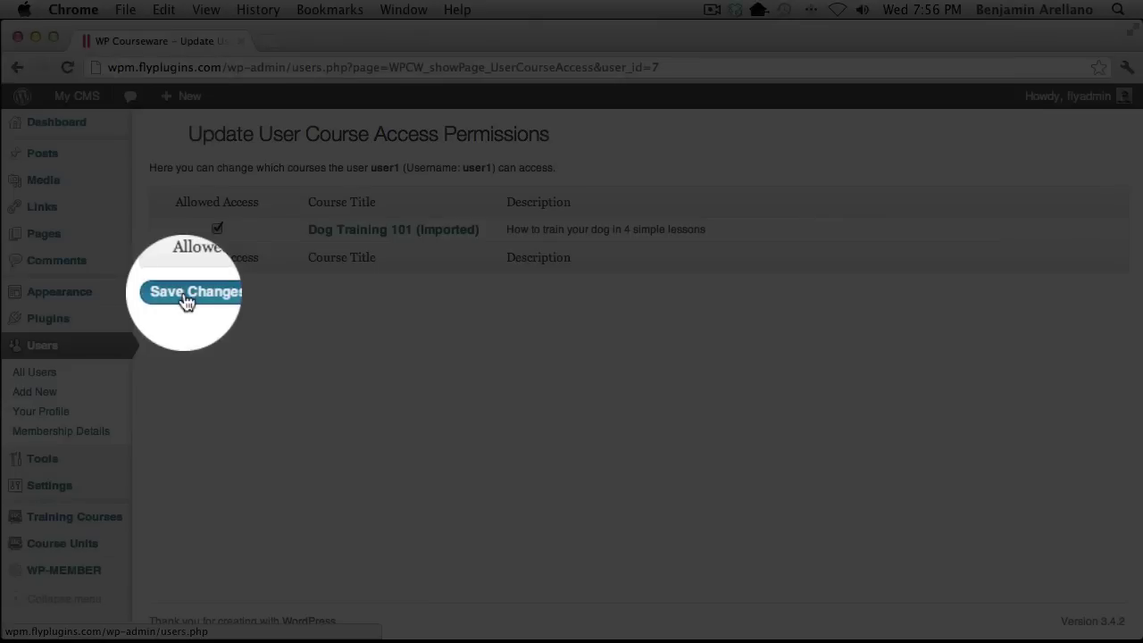
click(184, 297)
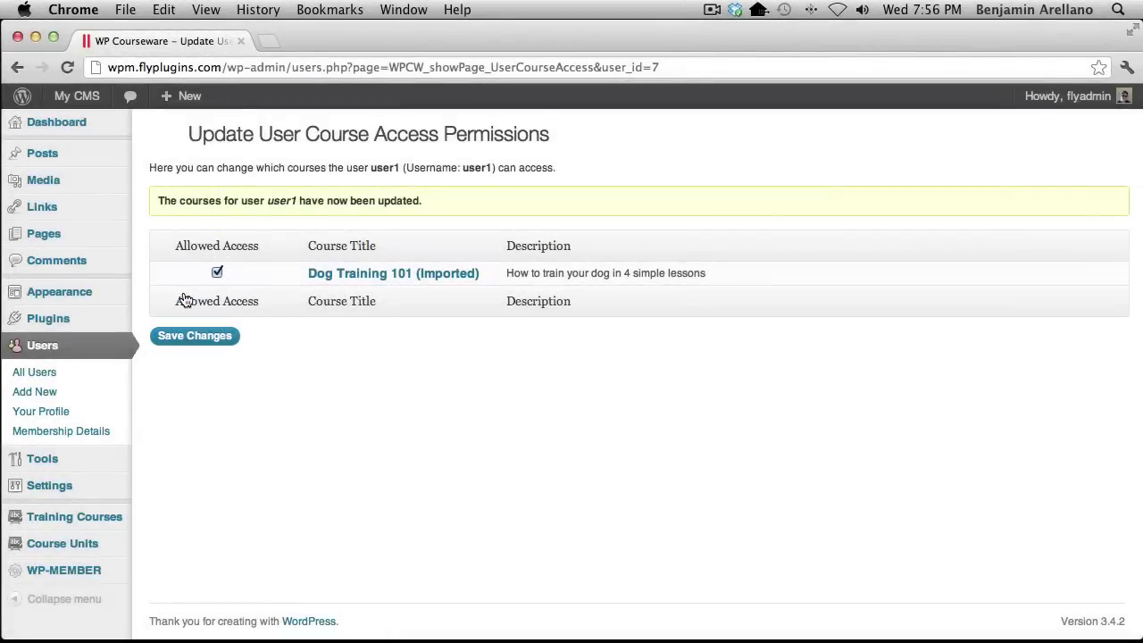